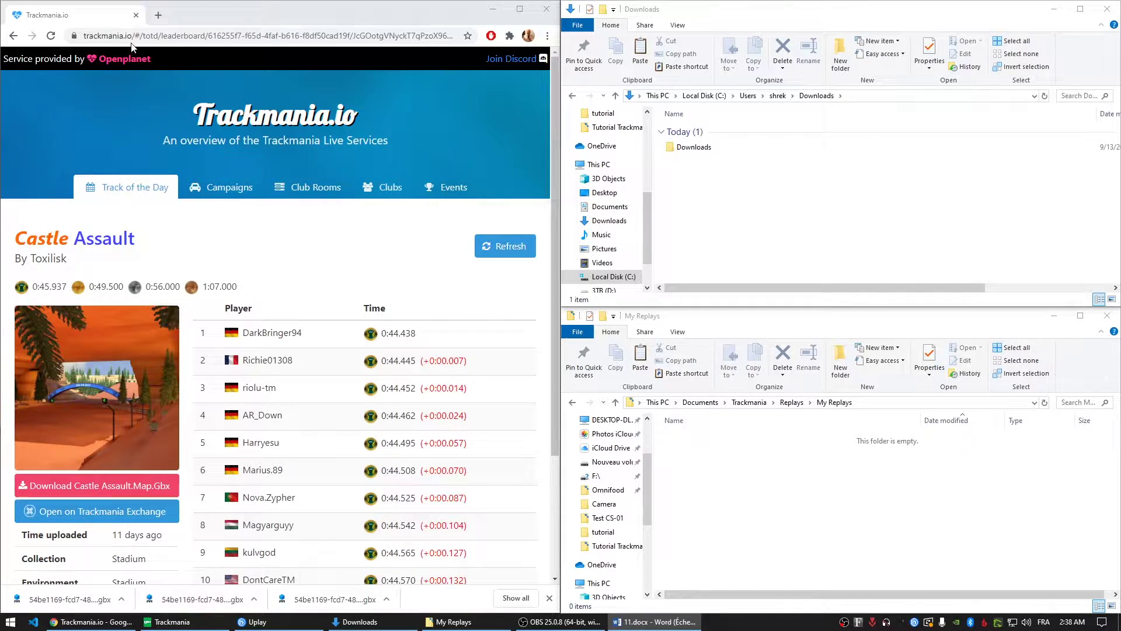
# - Trim the Trackmania.io address to #/totd to load the Track of the Day list
pyautogui.click(153, 36)
pyautogui.moveTo(151, 35); pyautogui.dragTo(460, 36)
pyautogui.press('Delete')
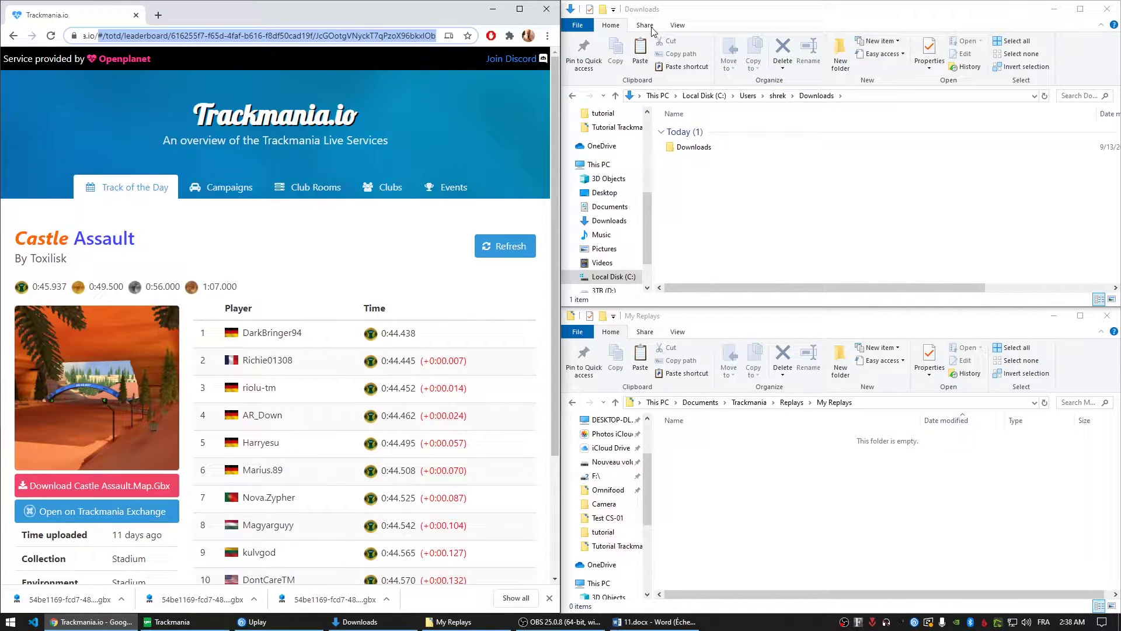
pyautogui.press('Return')
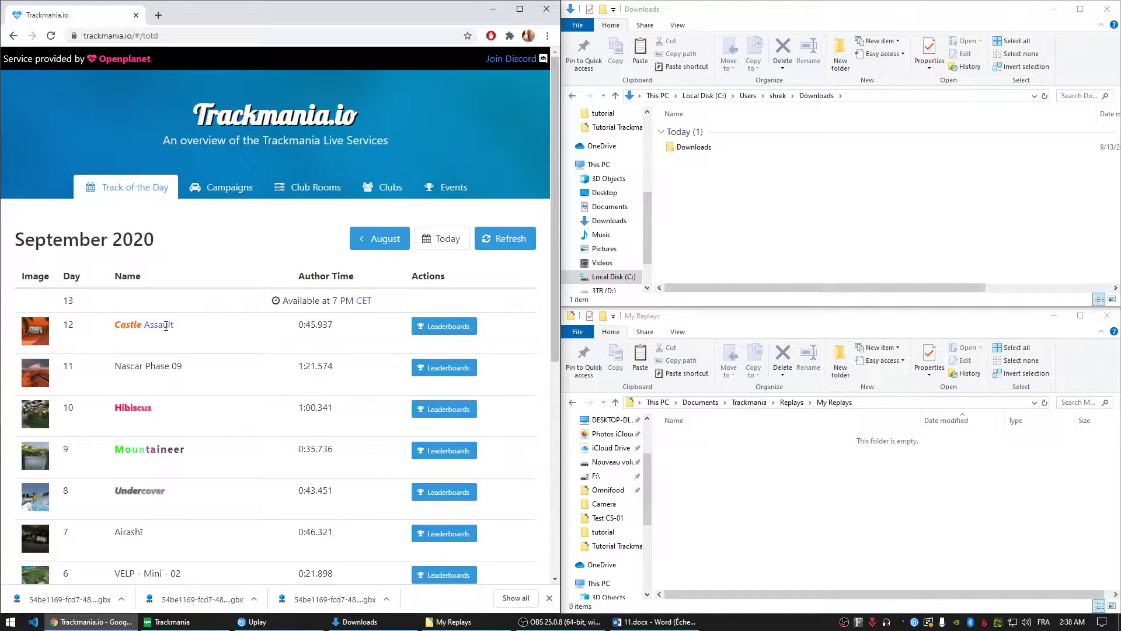
# - Download the rank-1 Castle Assault ghost (0:44.438) from the leaderboard, then restore the browser to half-screen
pyautogui.click(454, 331)
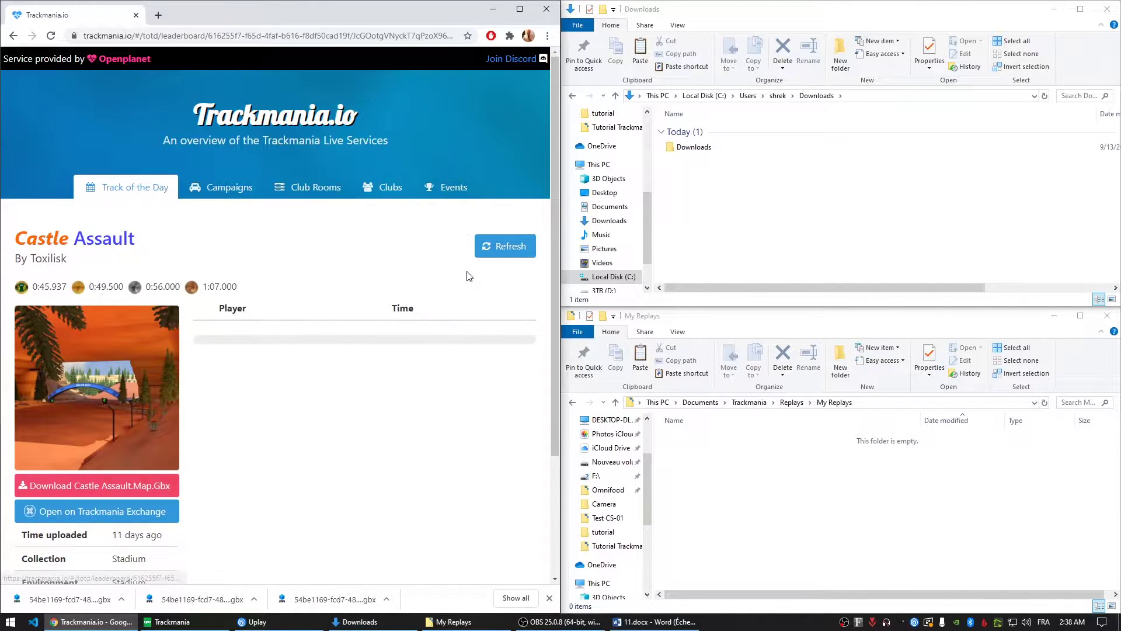
pyautogui.press('super+Up')
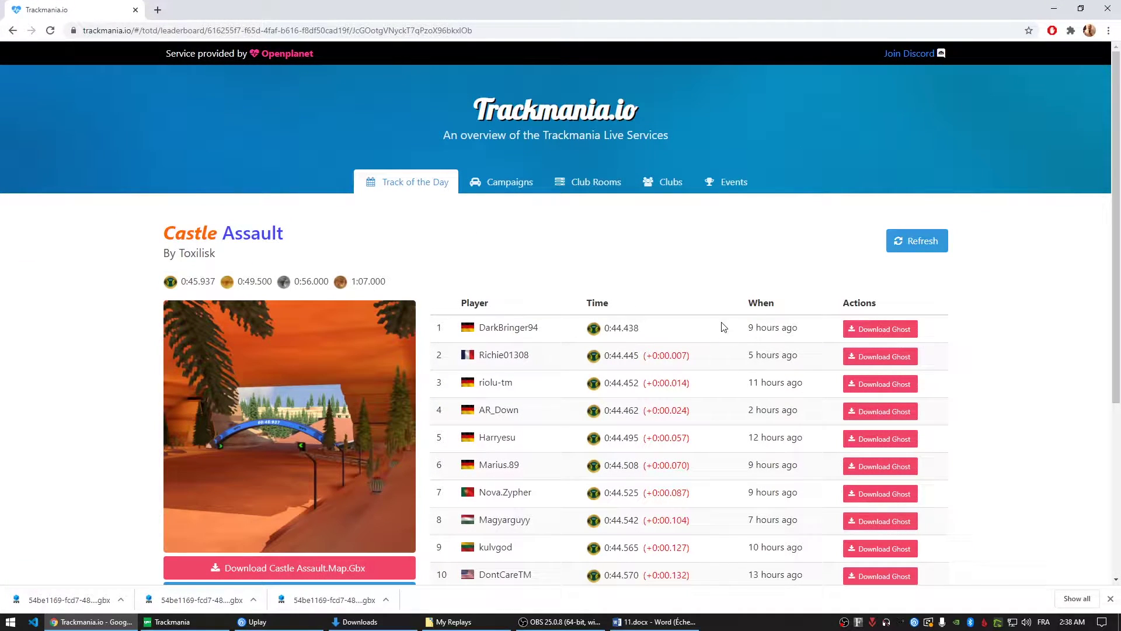
pyautogui.click(895, 331)
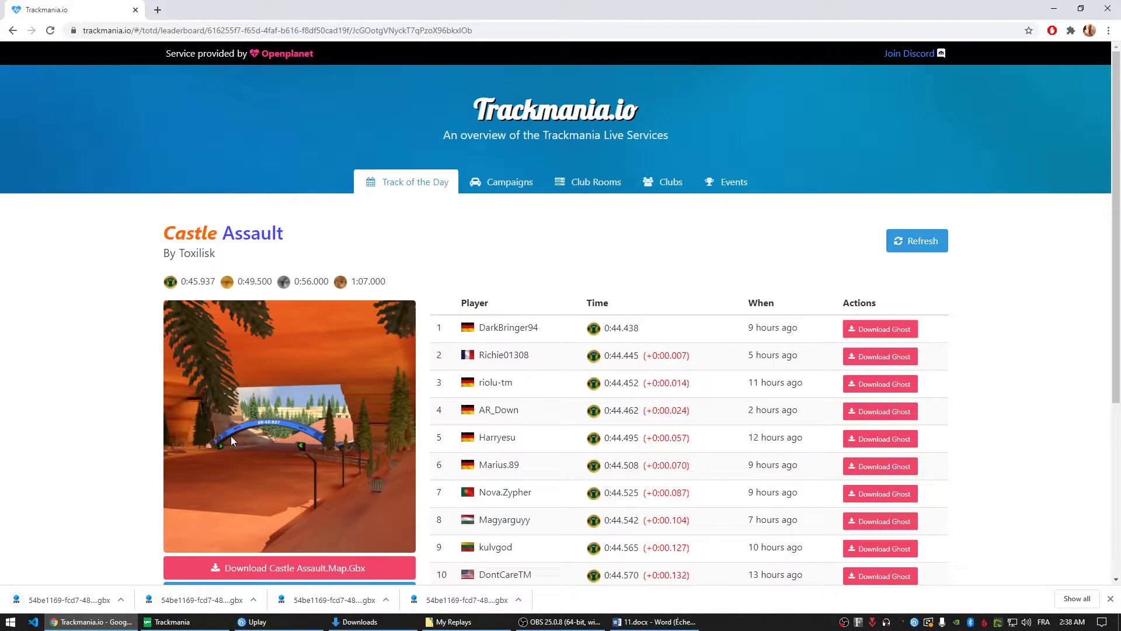
pyautogui.moveTo(534, 10); pyautogui.dragTo(0, 88)
pyautogui.click(734, 189)
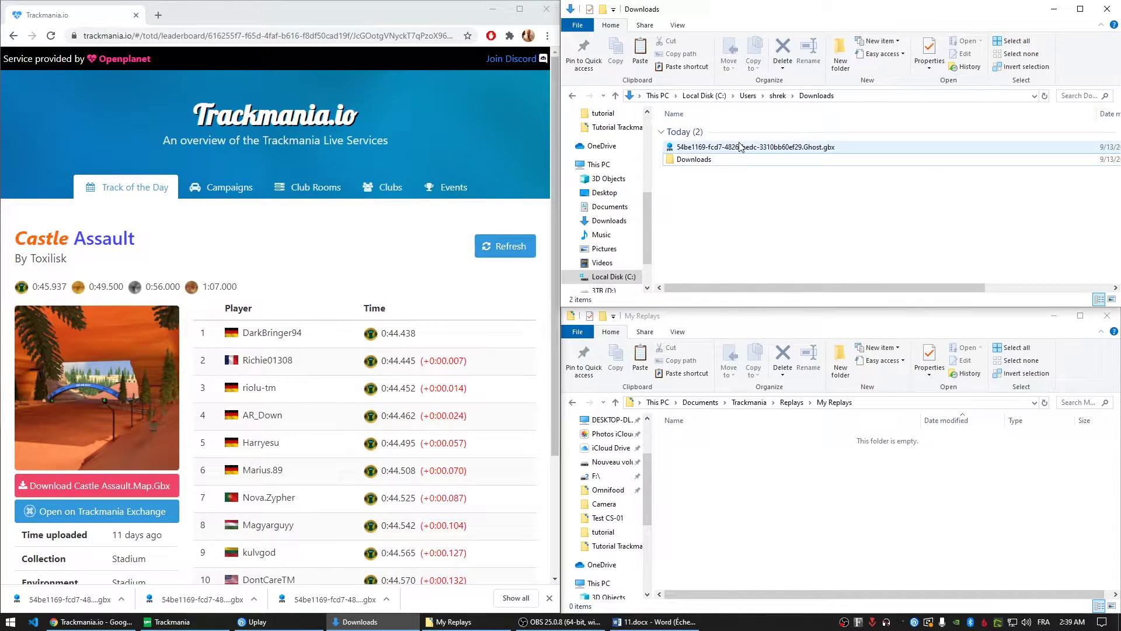
# - Copy the downloaded .Ghost.gbx from Downloads into the empty My Replays folder, then switch to Trackmania
pyautogui.click(771, 151)
pyautogui.rightClick(775, 147)
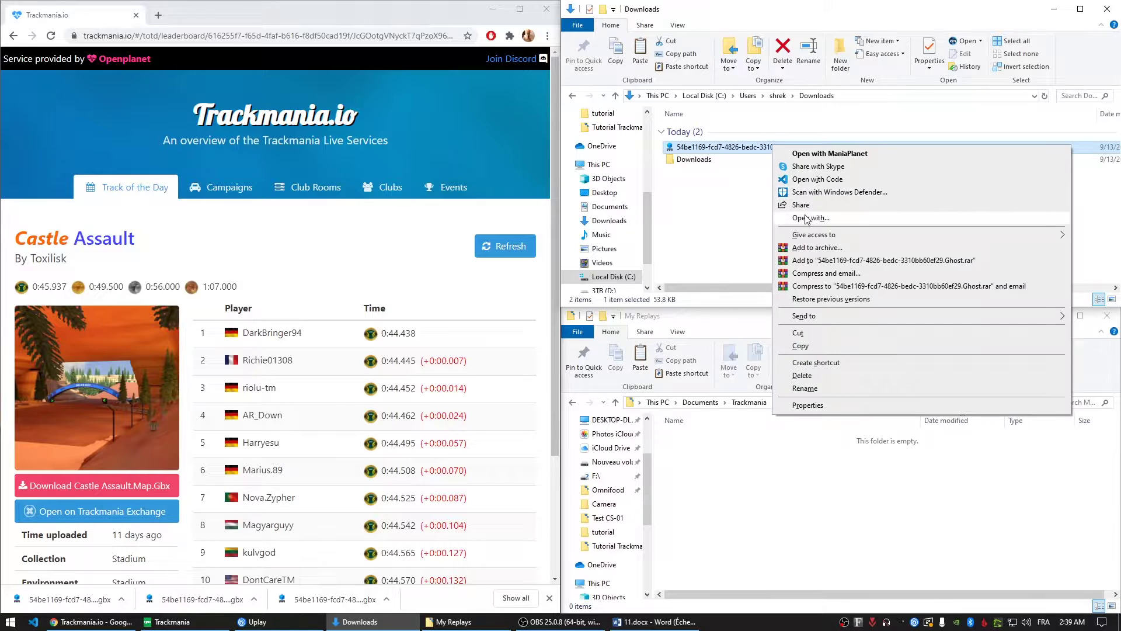
pyautogui.click(805, 347)
pyautogui.click(783, 472)
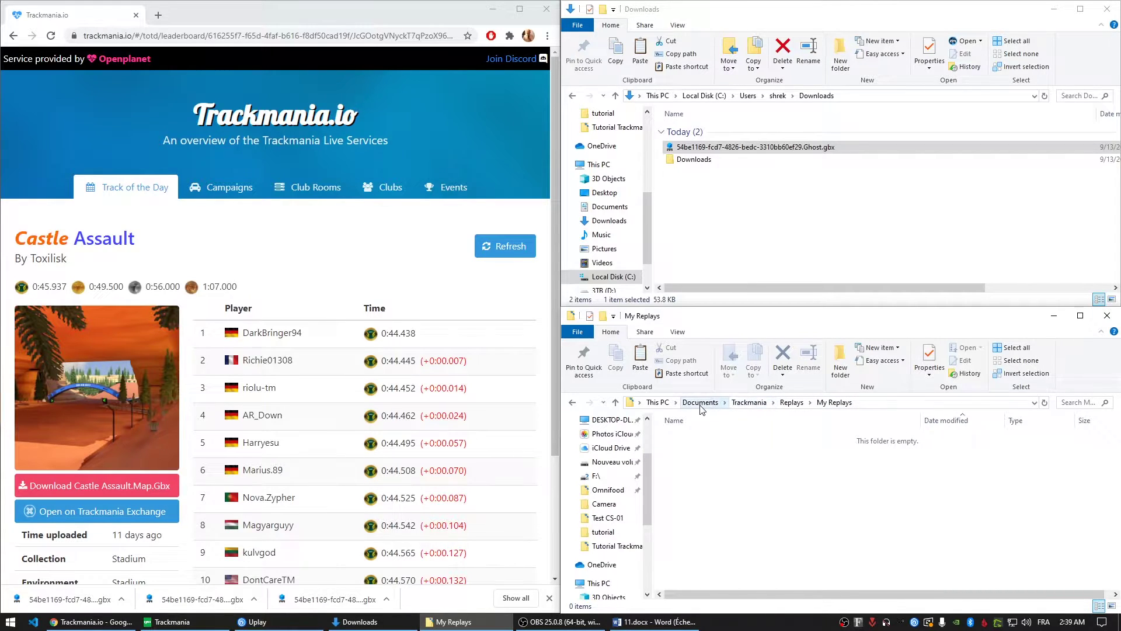
pyautogui.rightClick(702, 453)
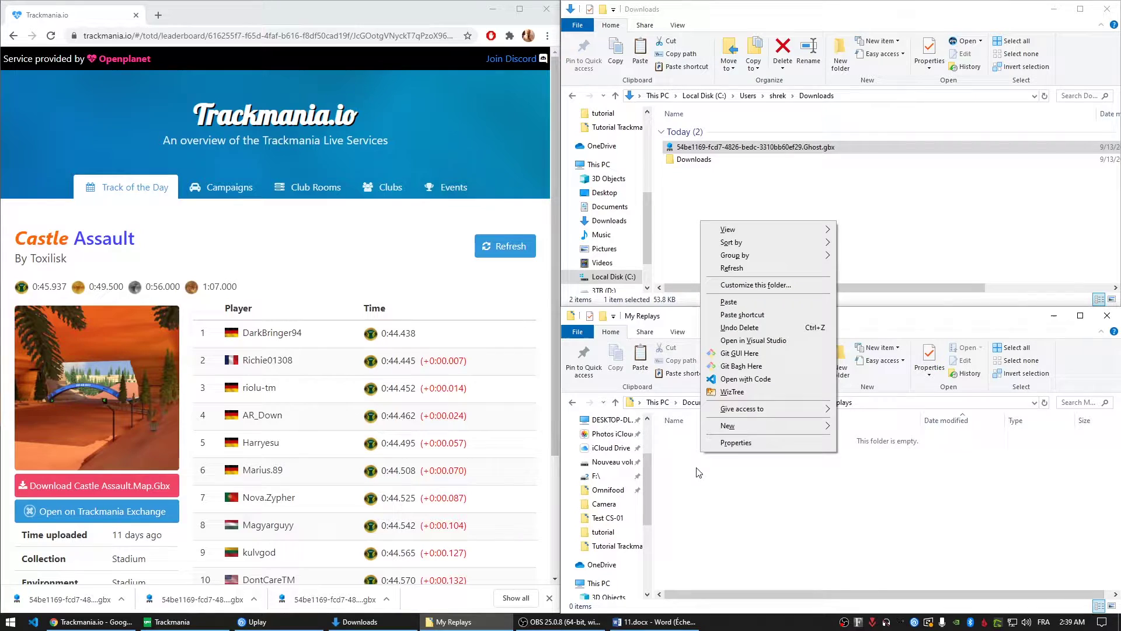
pyautogui.click(746, 306)
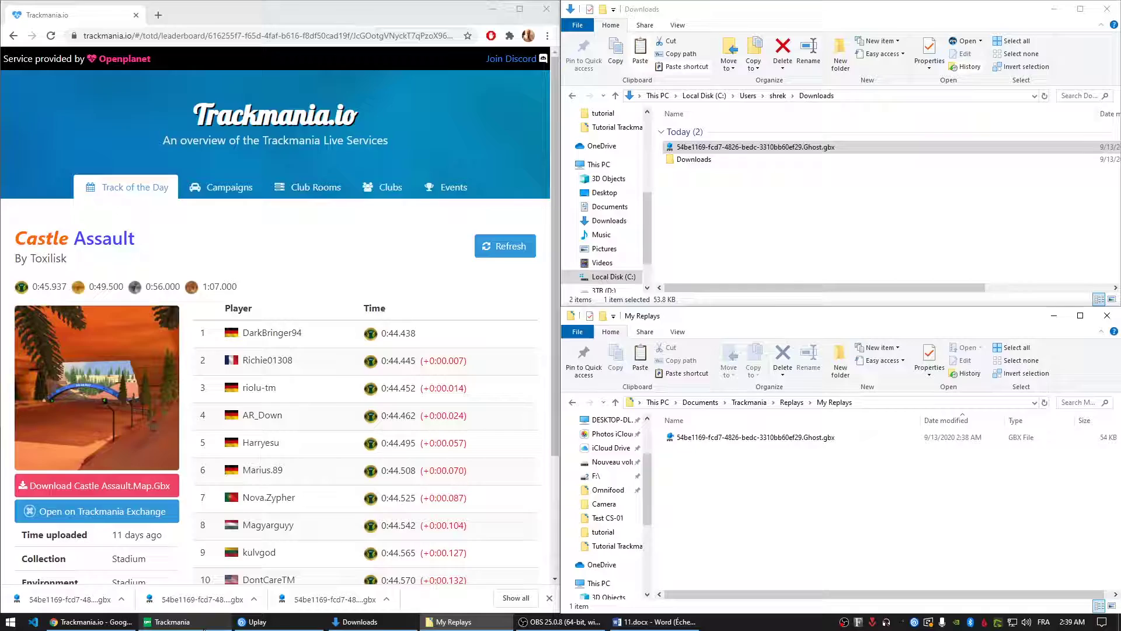
pyautogui.click(169, 621)
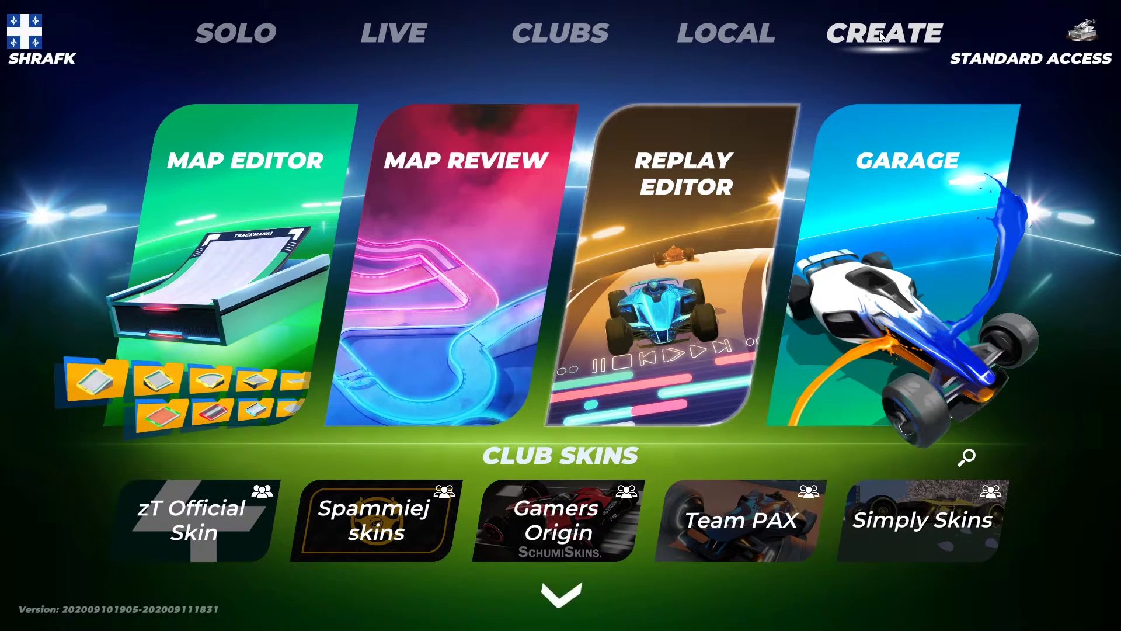
# - Load the Castle Assault PersonalBest replay from the Autosaves folder into the Replay Editor
pyautogui.click(686, 188)
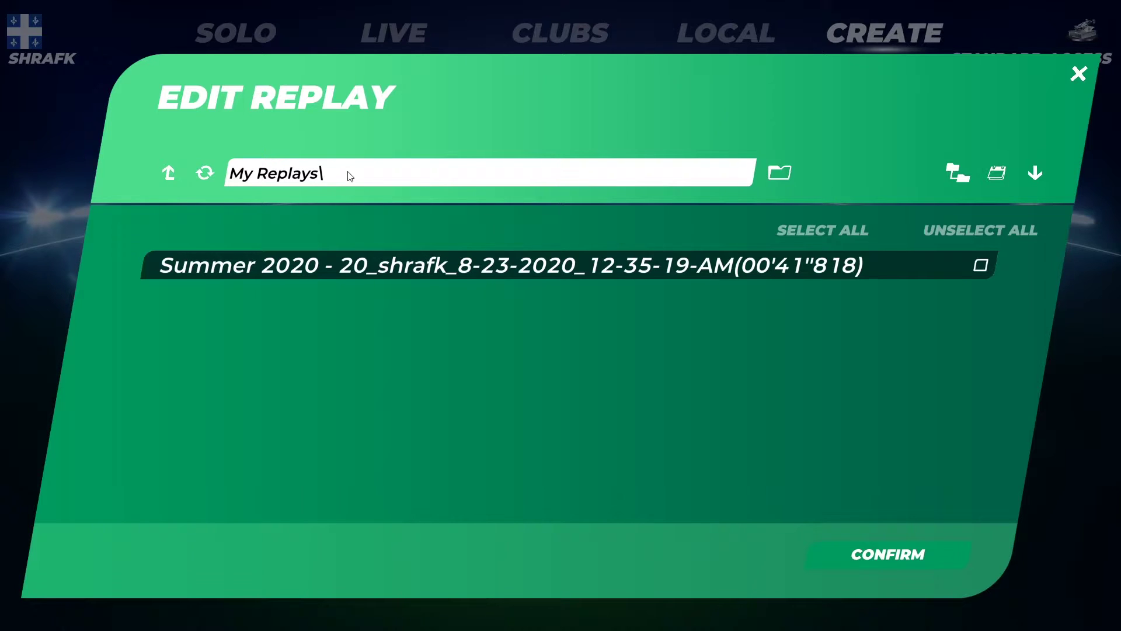
pyautogui.click(169, 175)
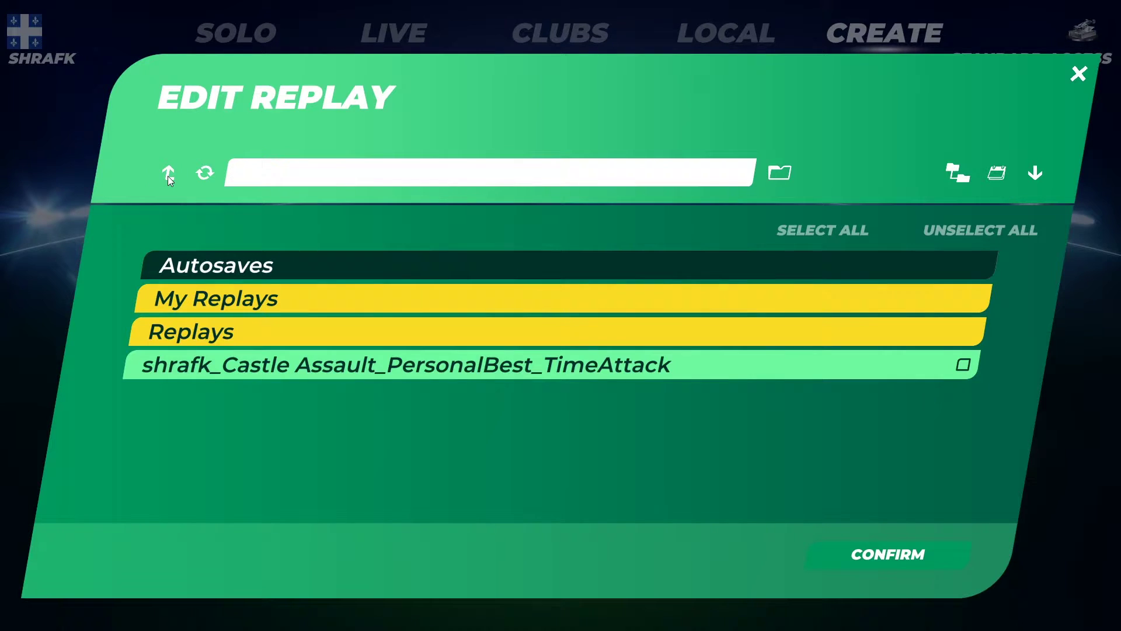
pyautogui.click(232, 270)
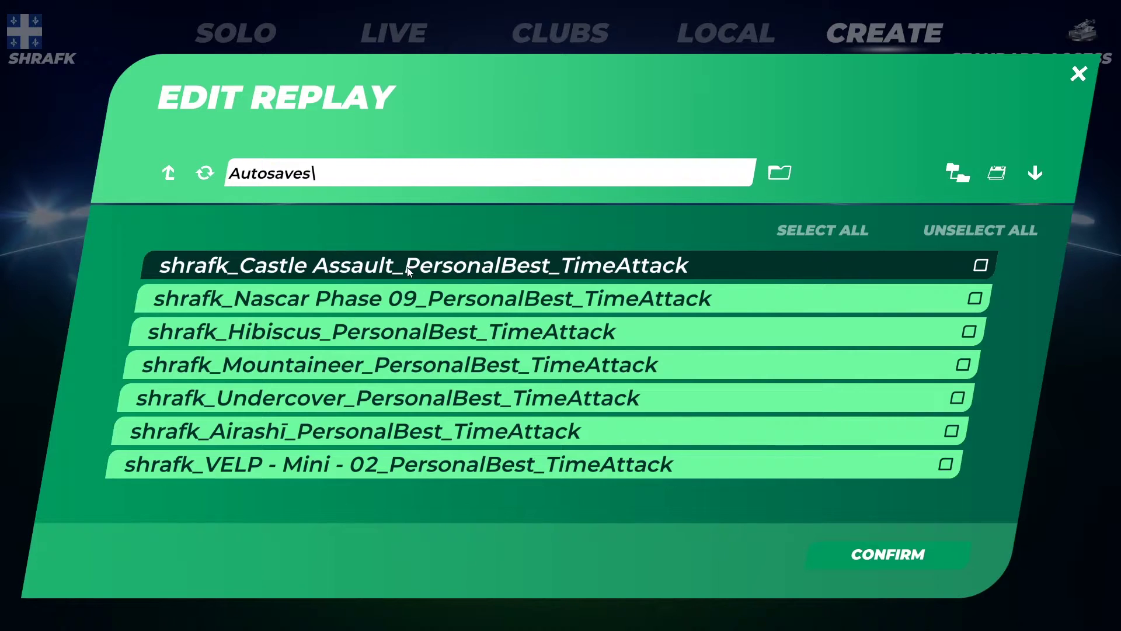
pyautogui.click(617, 268)
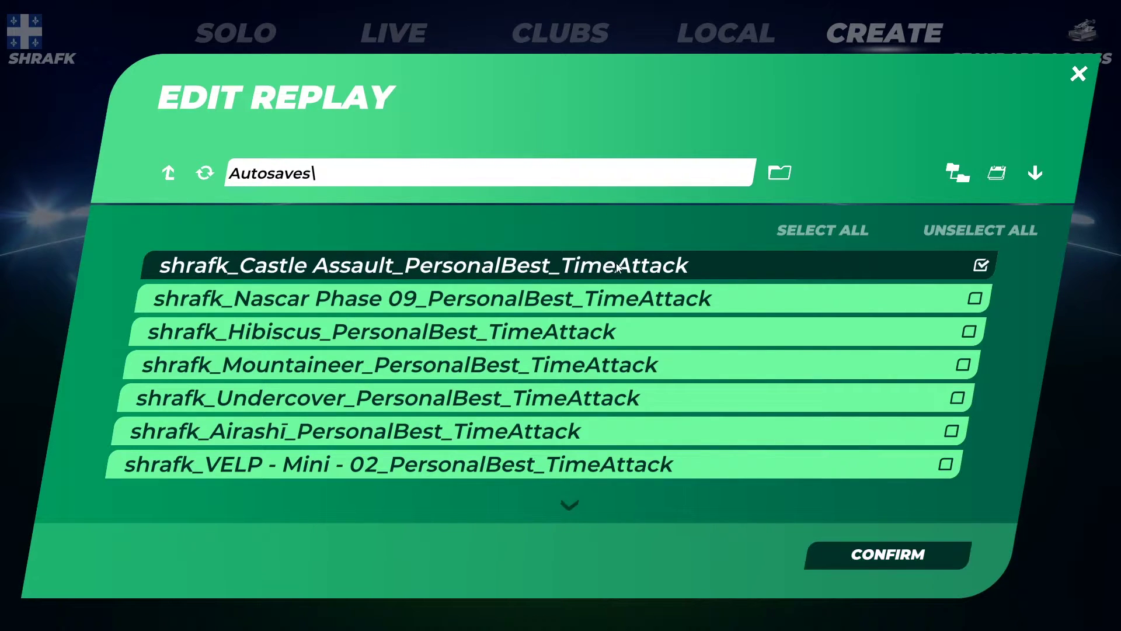
pyautogui.click(894, 556)
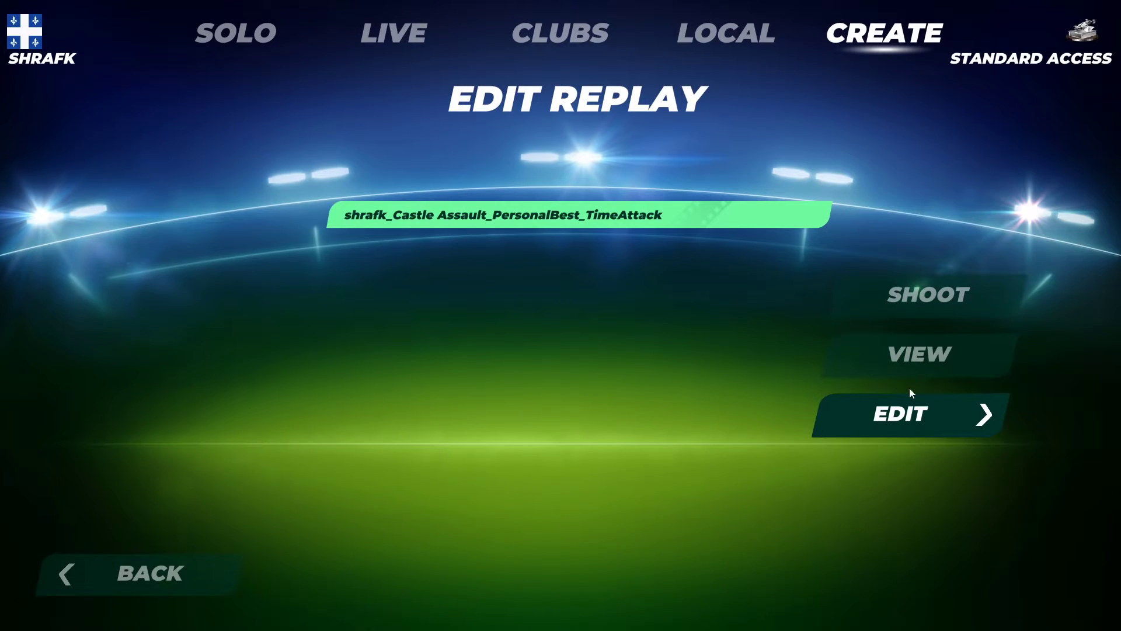
pyautogui.click(911, 417)
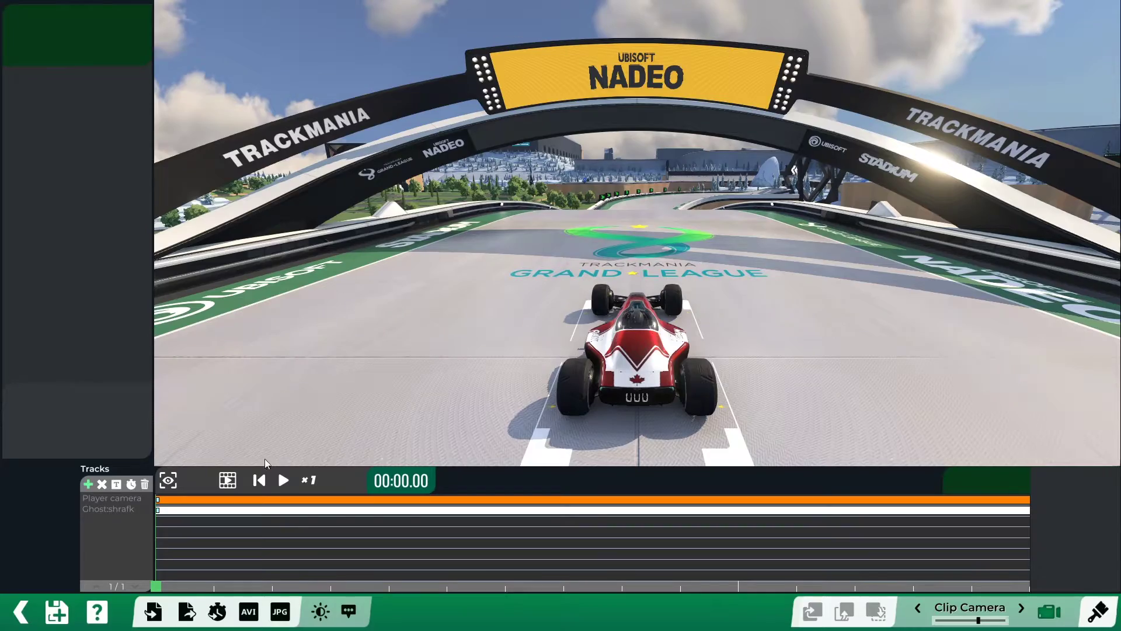
# - Play the replay and pause it at about 00:12.14
pyautogui.click(288, 480)
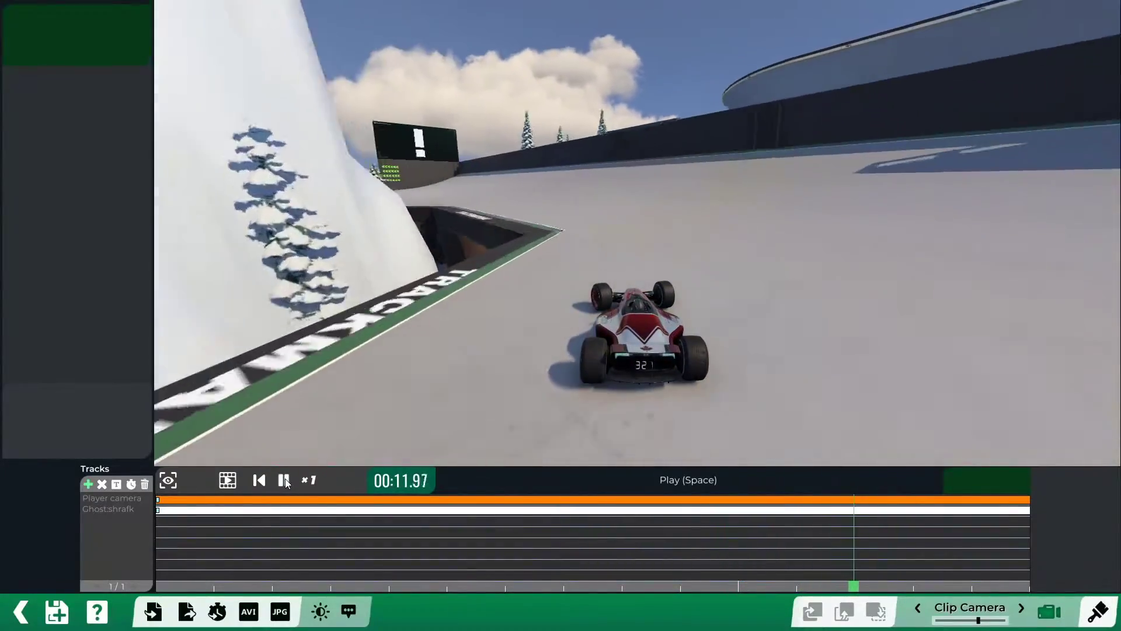
pyautogui.click(285, 478)
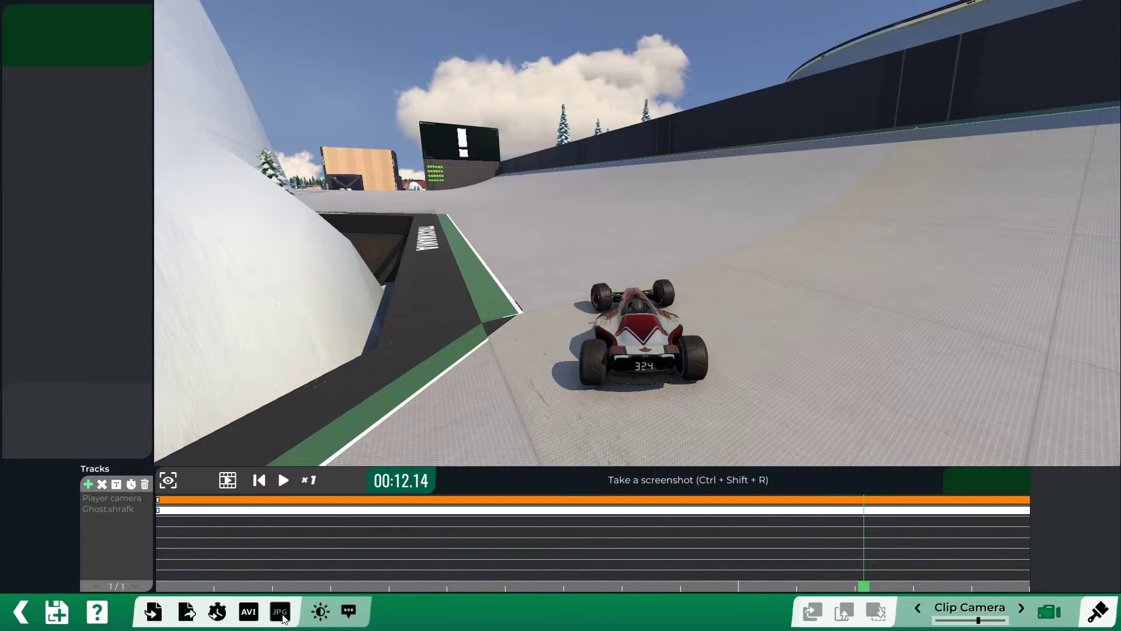
# - Import the .Ghost.gbx file from My Replays as a third timeline track
pyautogui.click(218, 612)
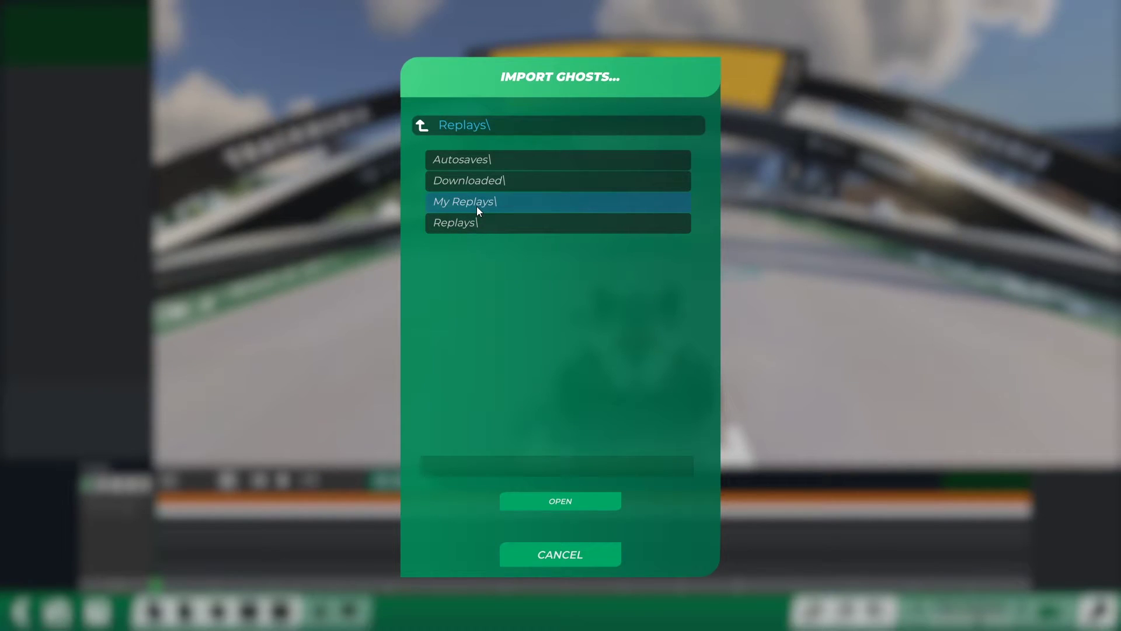
pyautogui.click(480, 203)
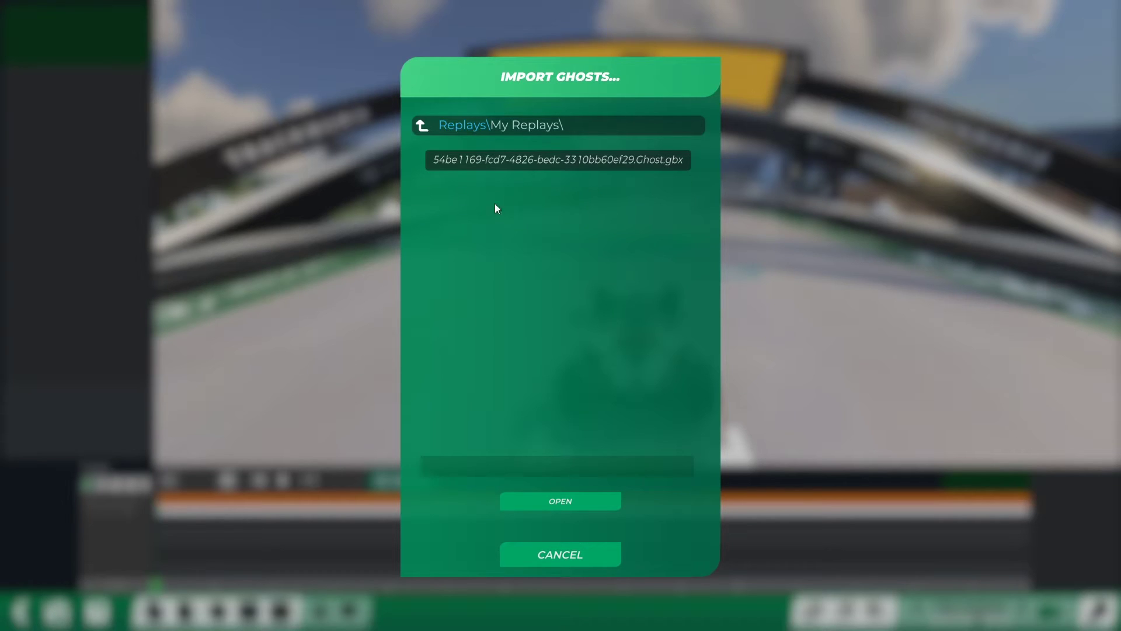
pyautogui.click(546, 159)
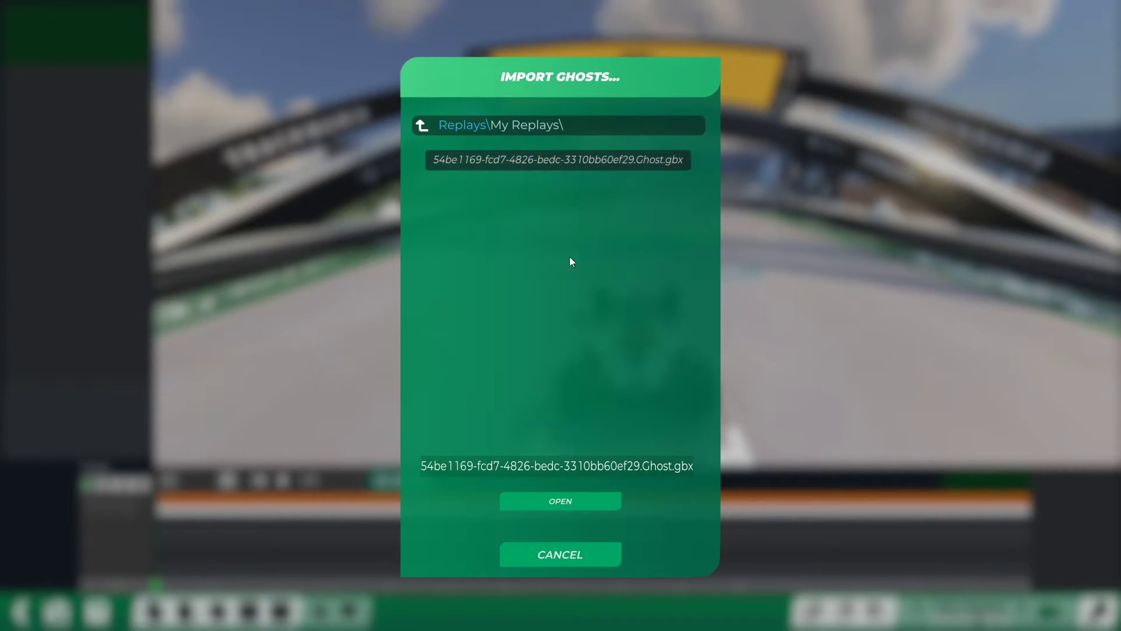
pyautogui.click(559, 499)
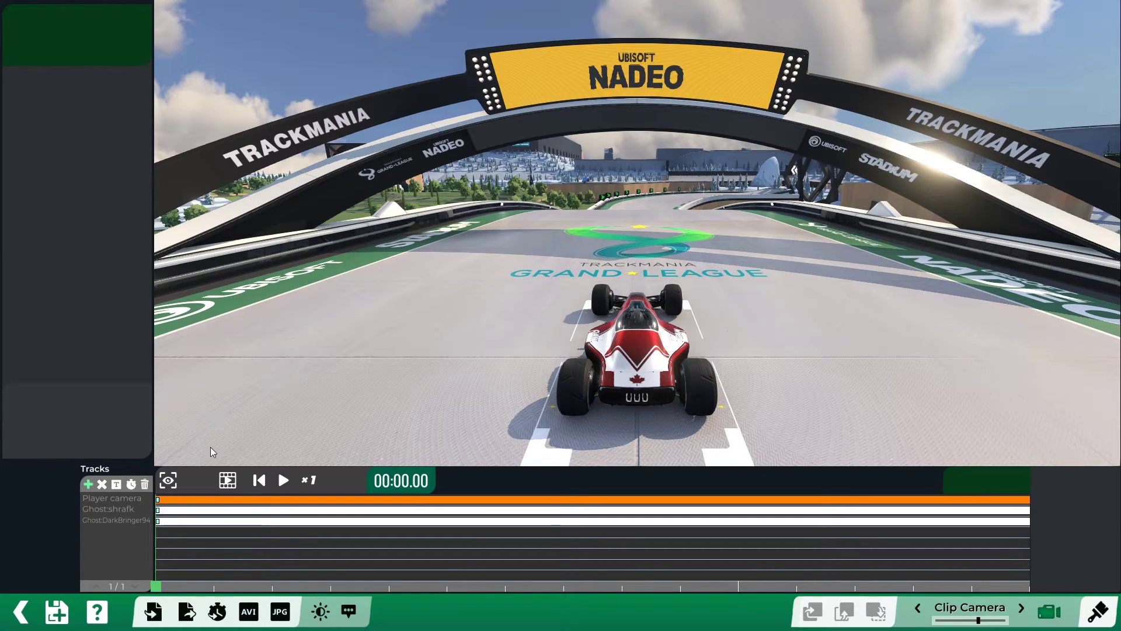
# - Delete your own ghost's track block and confirm with YES, keeping the imported ghost
pyautogui.click(113, 509)
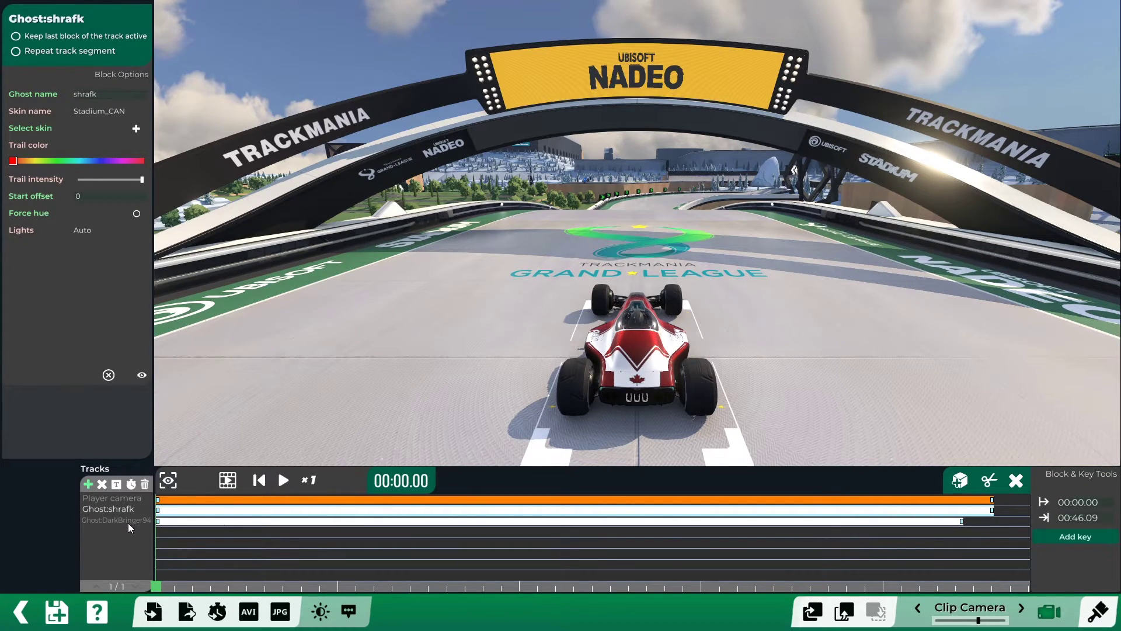
pyautogui.click(129, 521)
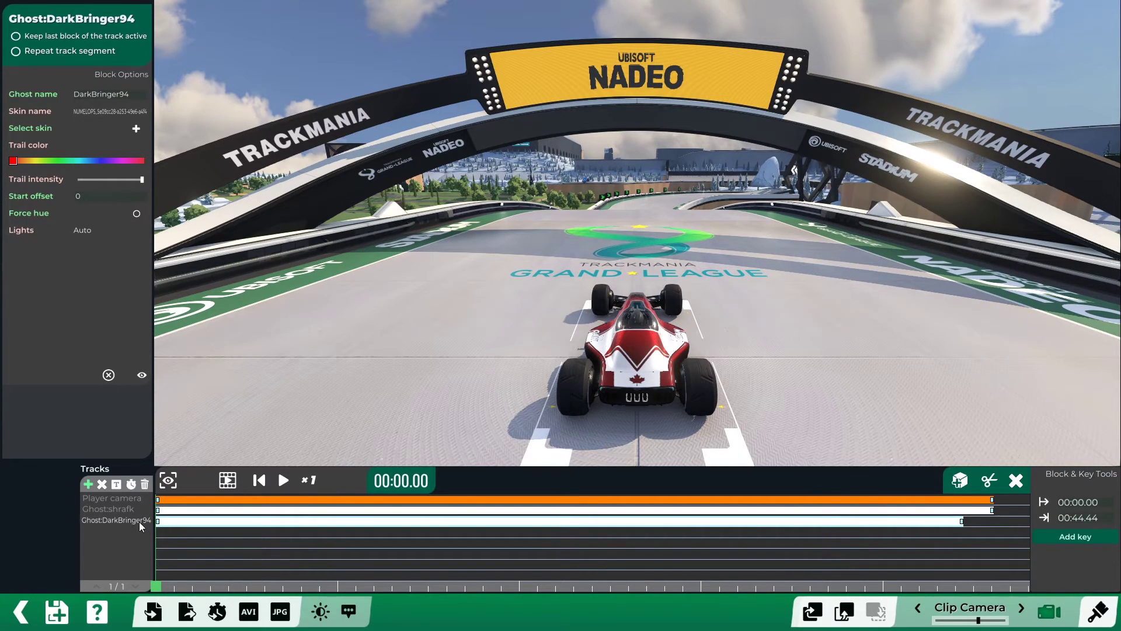
pyautogui.click(244, 510)
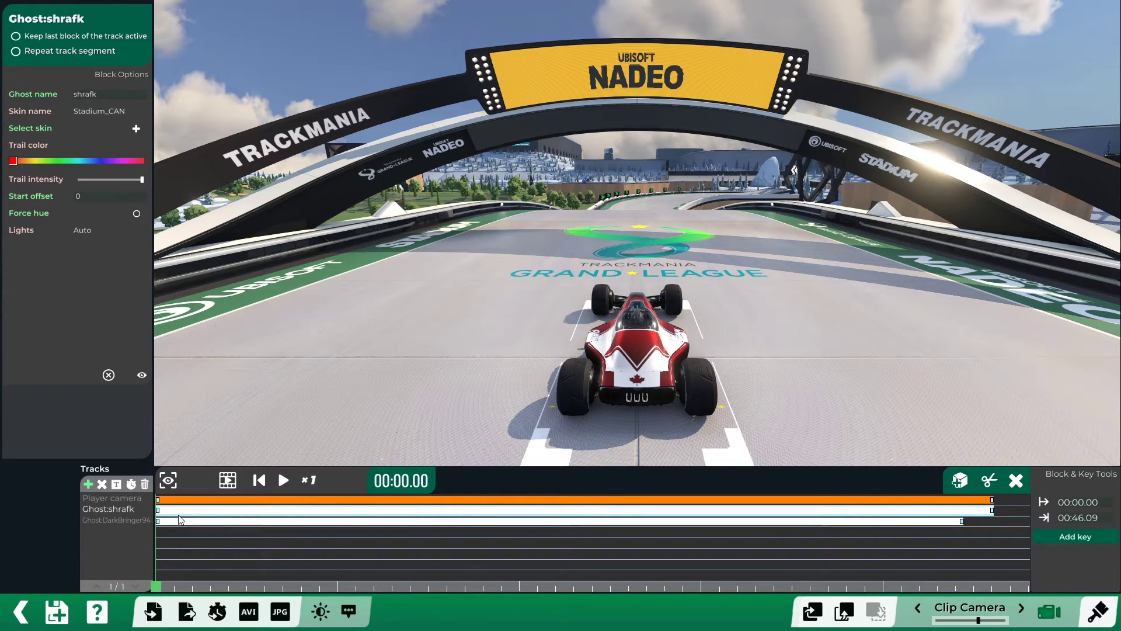
pyautogui.press('Delete')
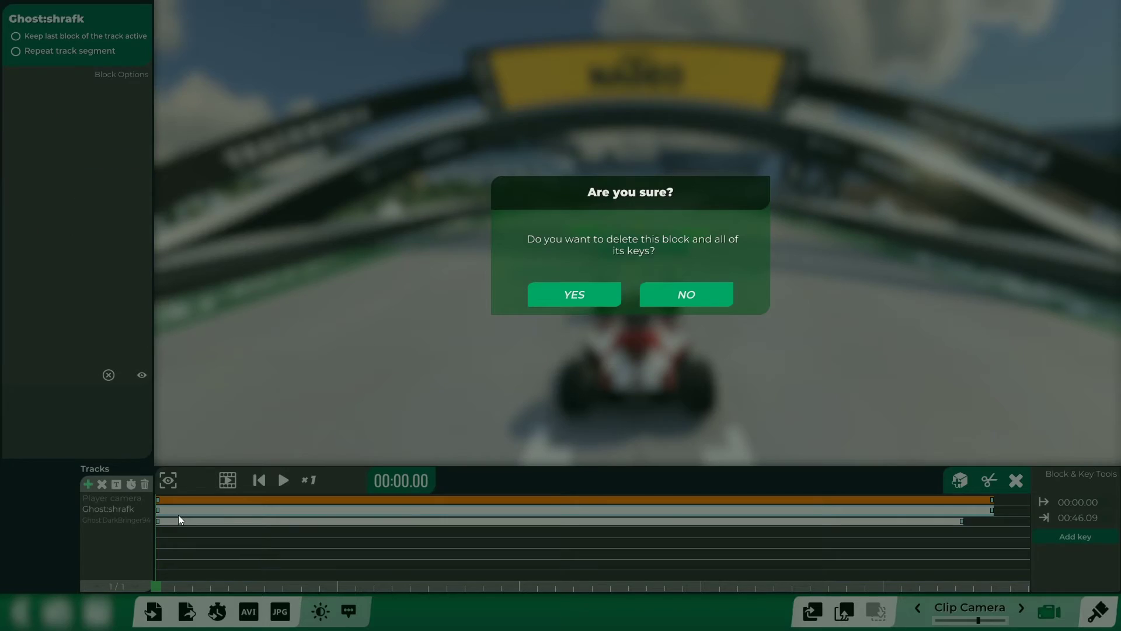
pyautogui.click(568, 296)
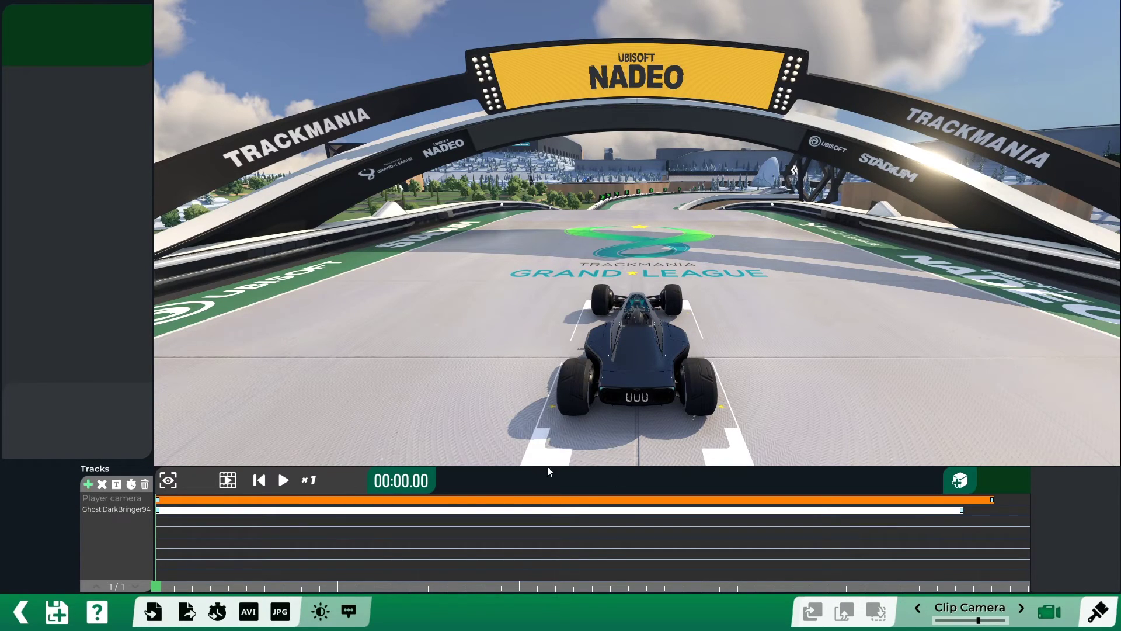
# - Start timeline playback with only the imported top-time ghost's car on track
pyautogui.click(283, 480)
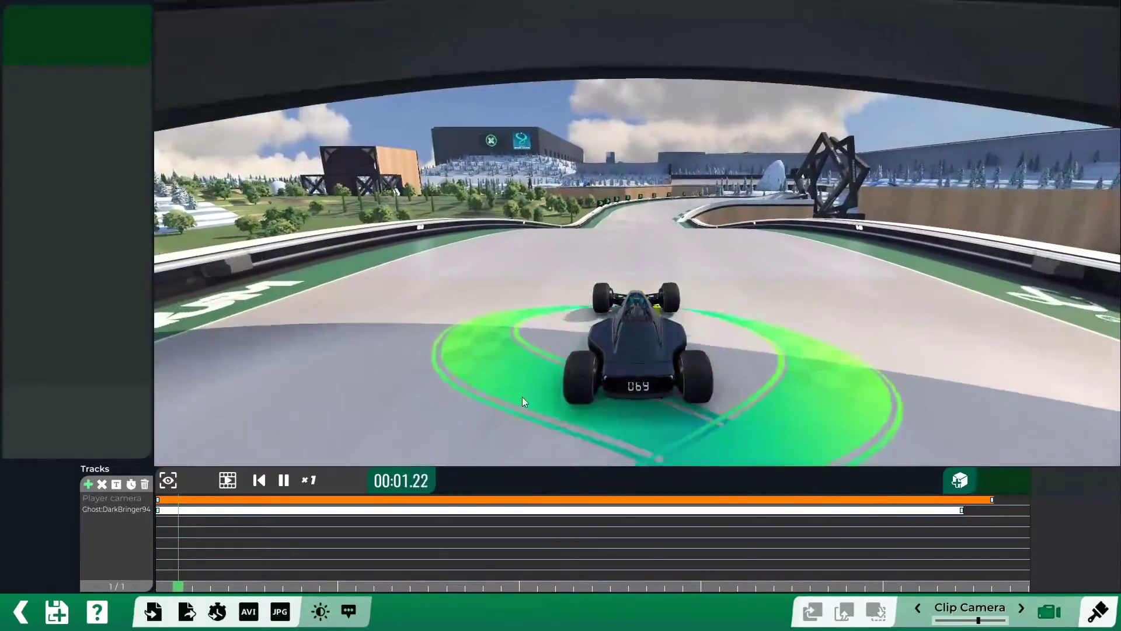